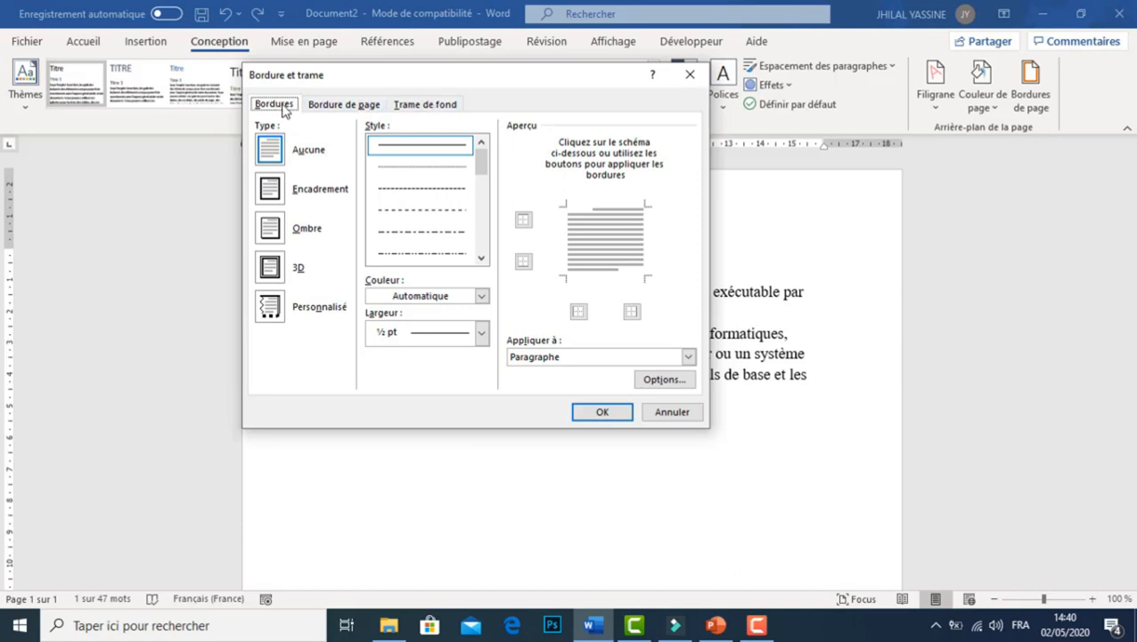
- Apply a blue double-line box border (Encadrement), ½ pt wide, to the "Logiciels" title paragraph
{"action": "left_click", "coordinate": [341, 105]}
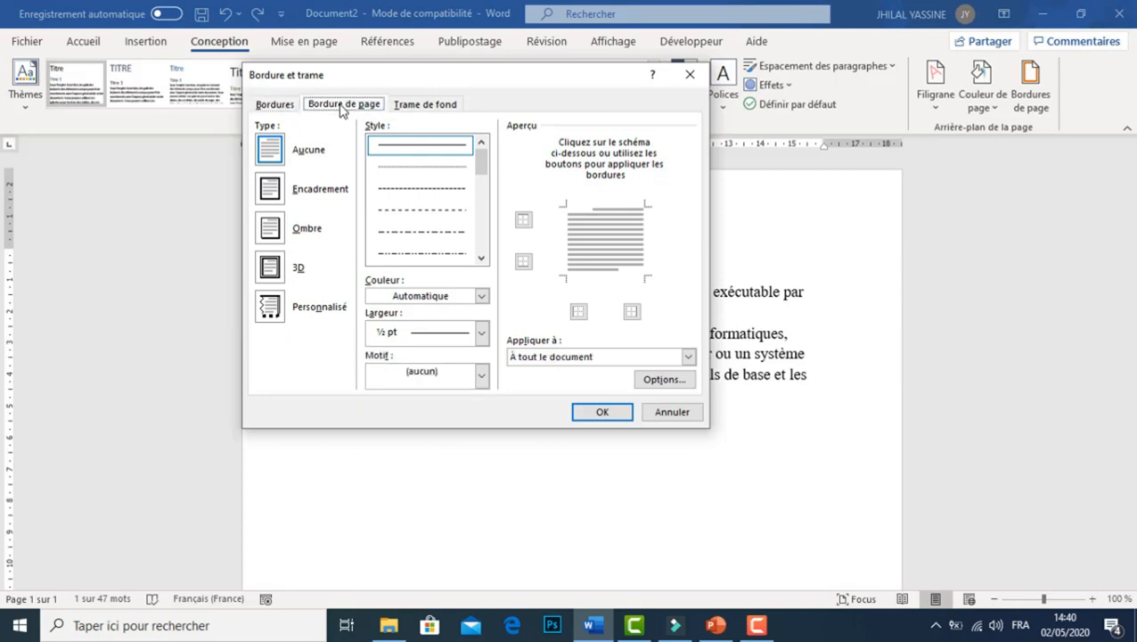
{"action": "left_click", "coordinate": [414, 107]}
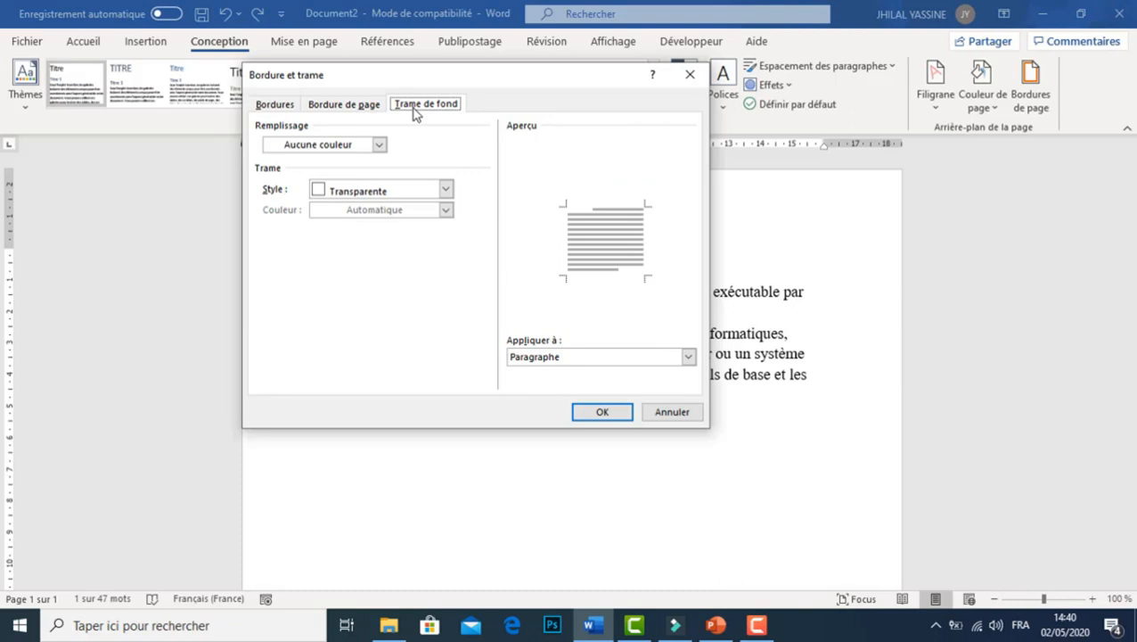
{"action": "left_click", "coordinate": [285, 105]}
{"action": "left_click", "coordinate": [271, 194]}
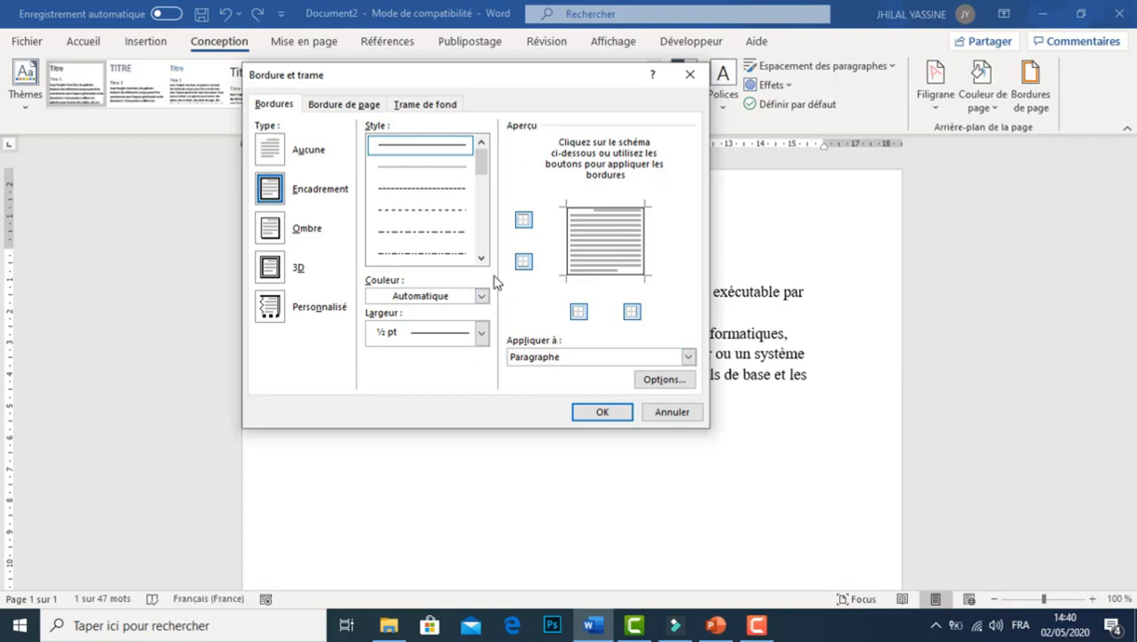
{"action": "left_click", "coordinate": [482, 335]}
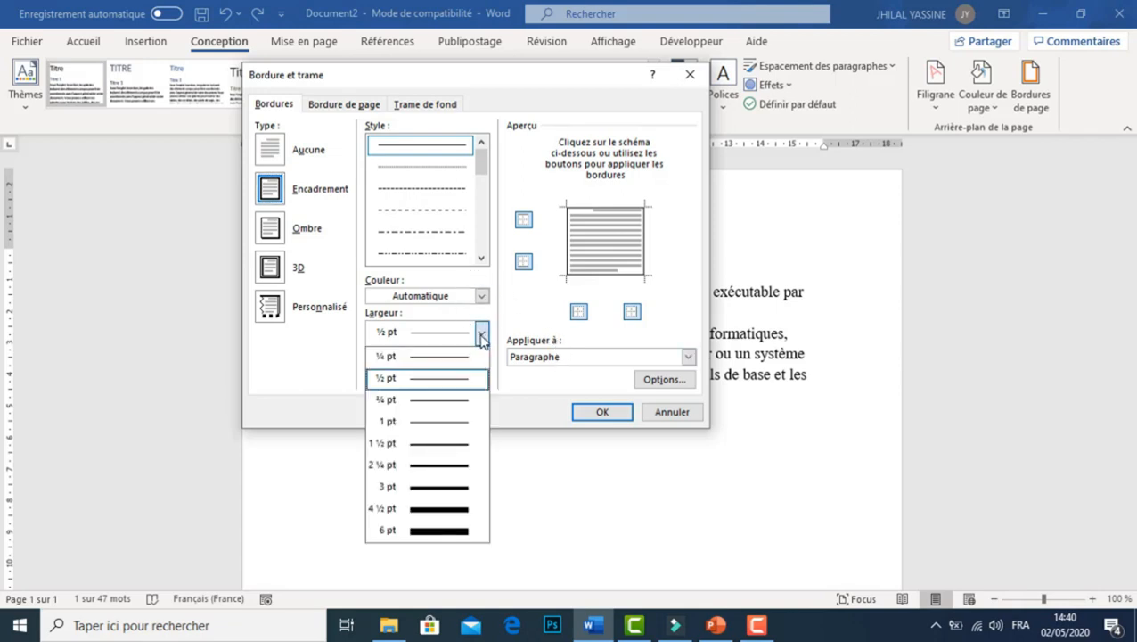
{"action": "left_click", "coordinate": [445, 464]}
{"action": "left_click", "coordinate": [481, 258]}
{"action": "left_click", "coordinate": [481, 259]}
{"action": "left_click", "coordinate": [437, 230]}
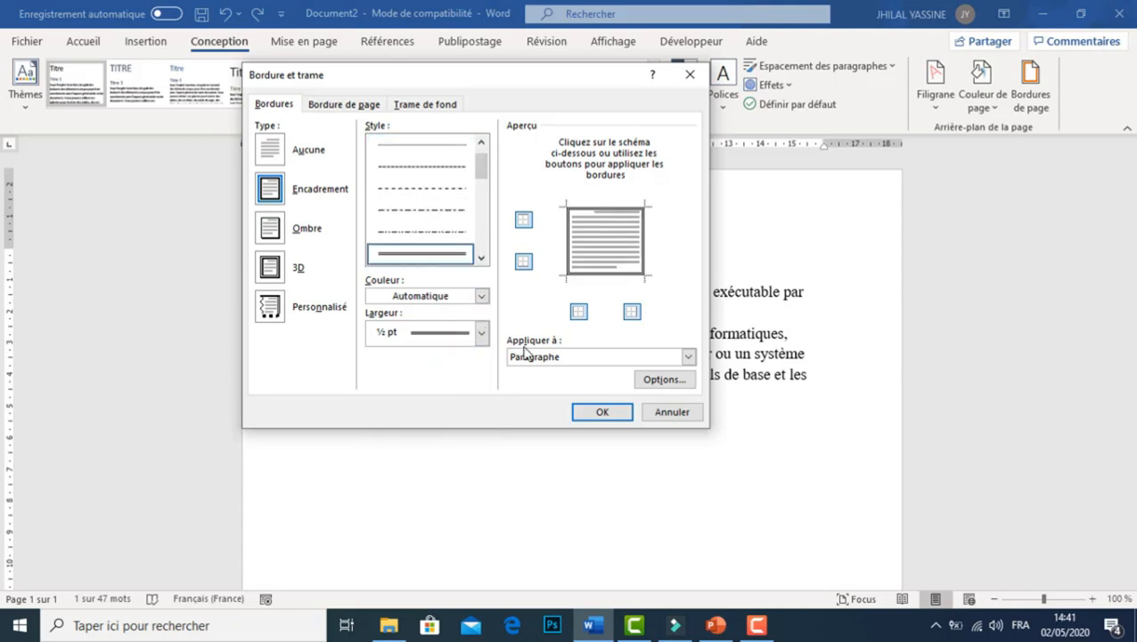
{"action": "left_click", "coordinate": [482, 296]}
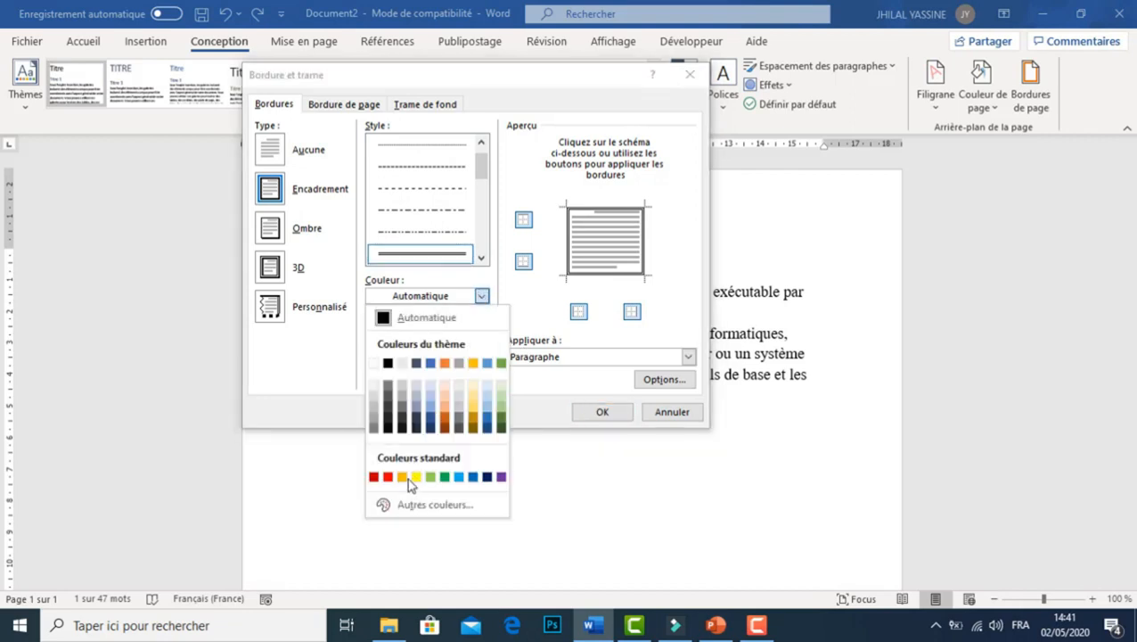
{"action": "left_click", "coordinate": [472, 477]}
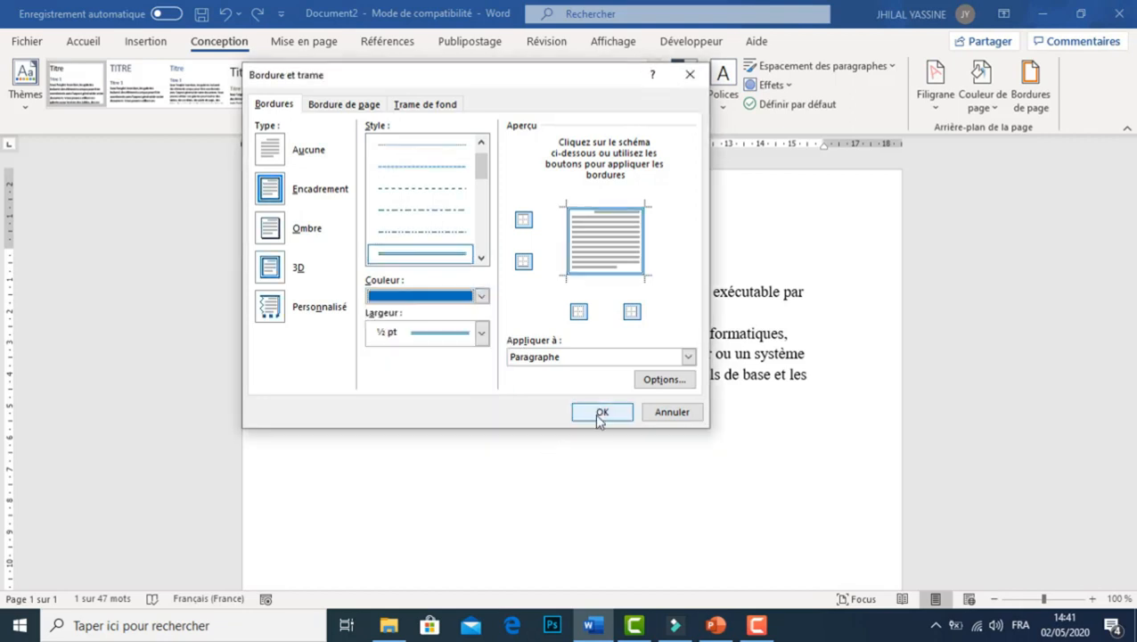
{"action": "left_click", "coordinate": [599, 419]}
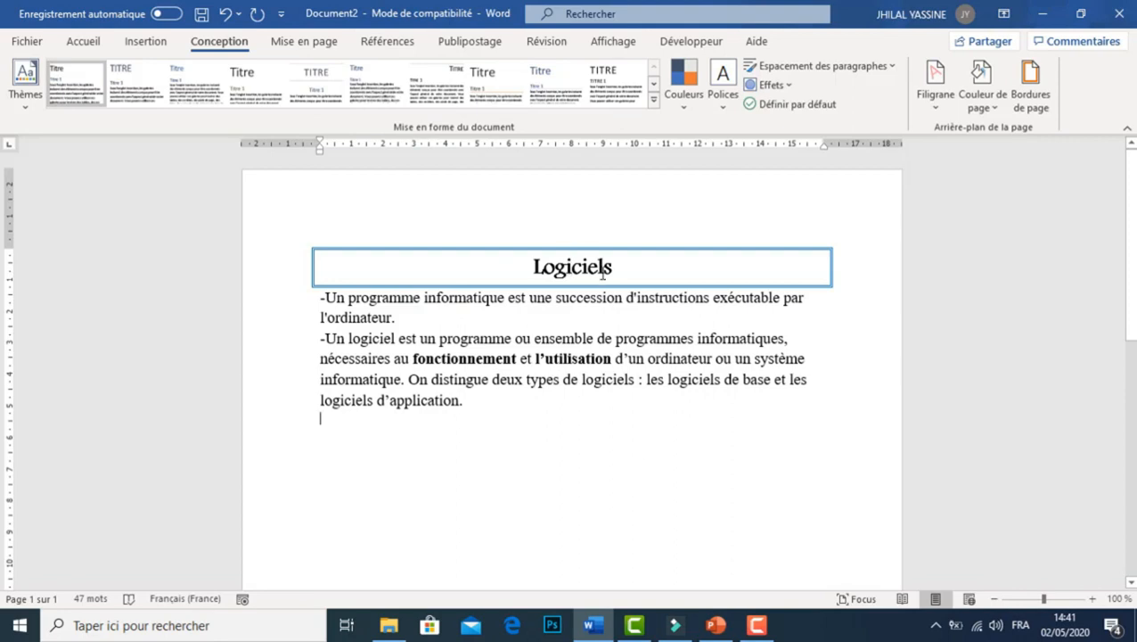
- Add a green double-line box border around the title word "Logiciels", applied to the text only (Texte)
{"action": "double_click", "coordinate": [549, 267]}
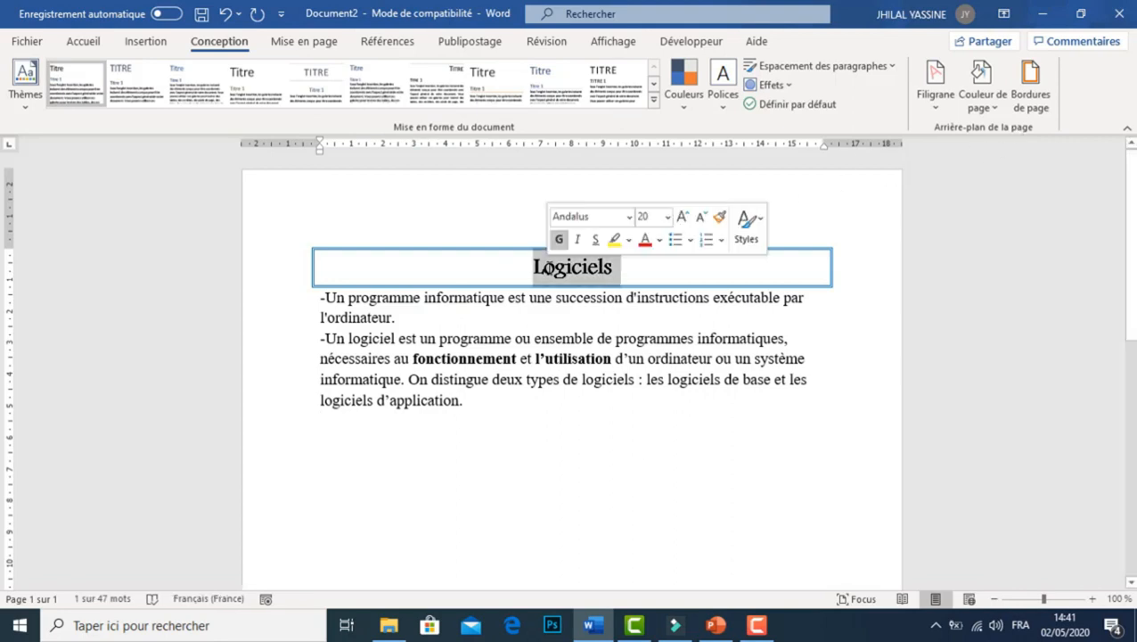
{"action": "left_click", "coordinate": [1030, 90]}
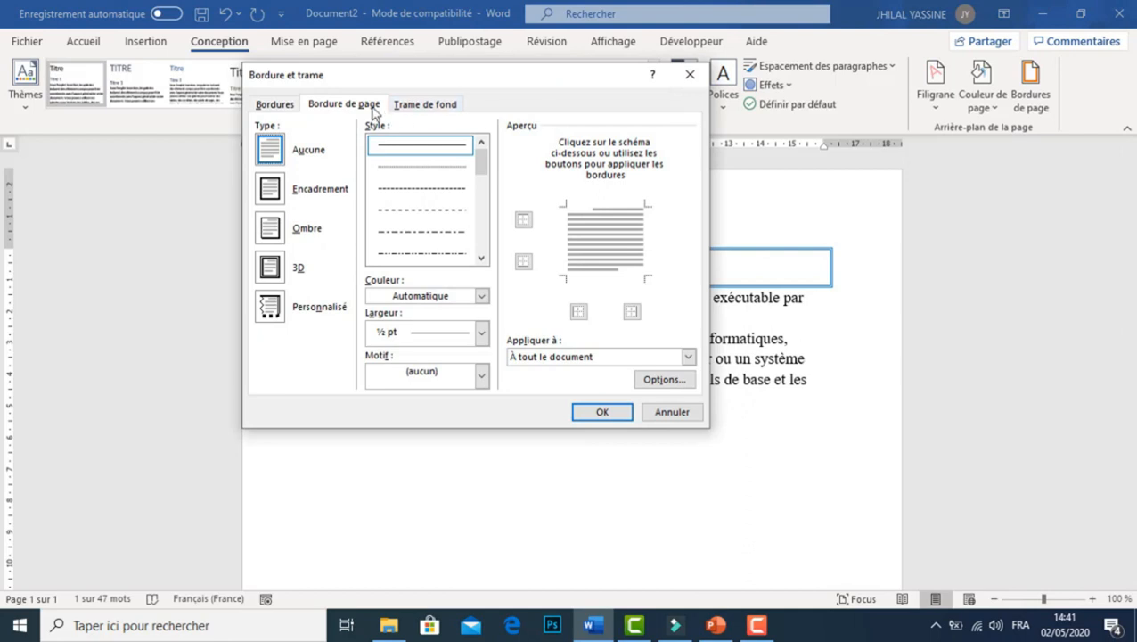
{"action": "left_click", "coordinate": [275, 104]}
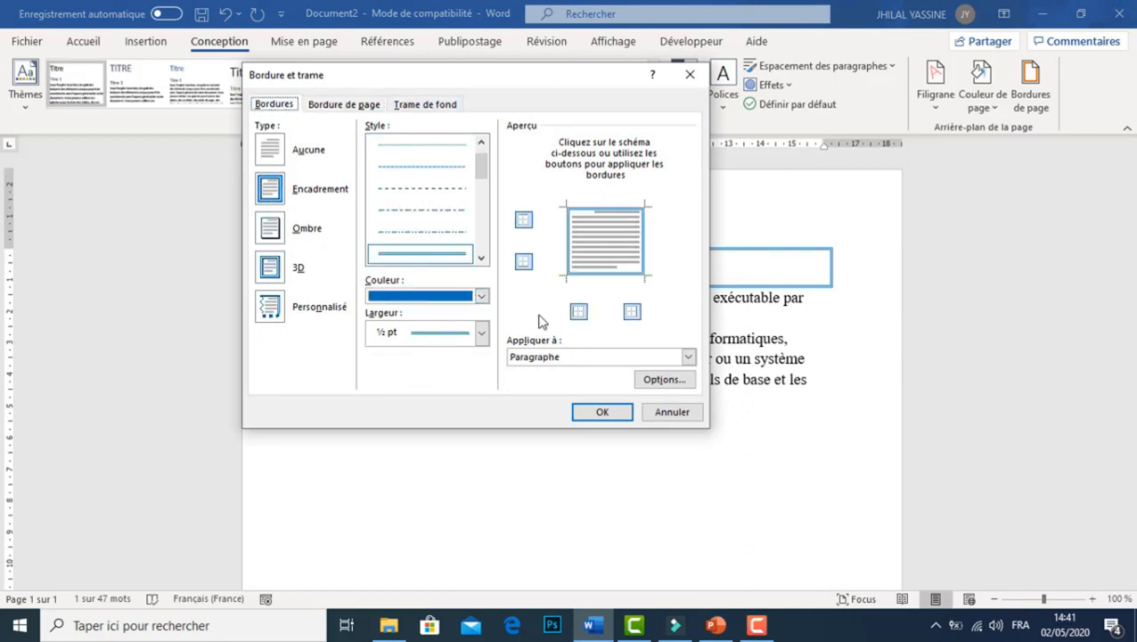
{"action": "left_click", "coordinate": [581, 357]}
{"action": "left_click", "coordinate": [582, 374]}
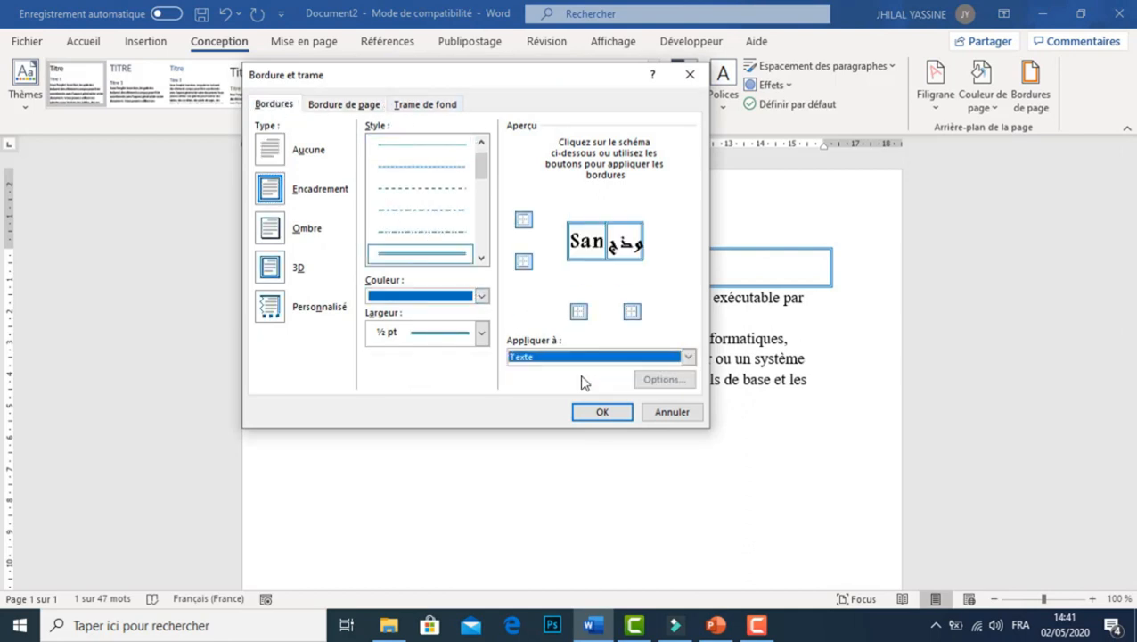
{"action": "left_click", "coordinate": [481, 296]}
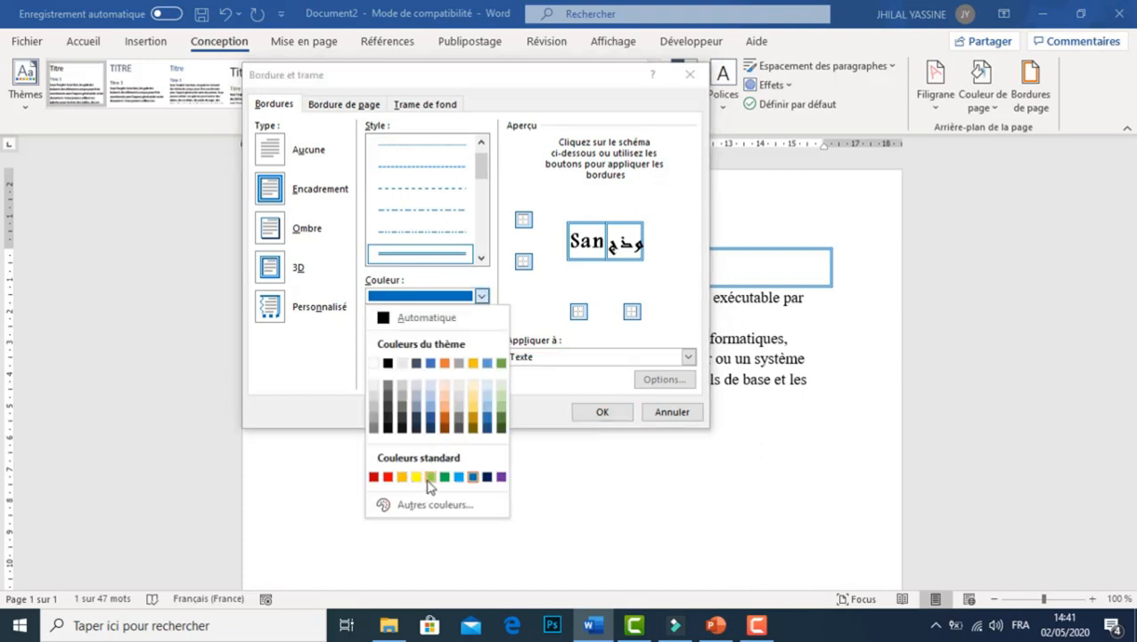
{"action": "left_click", "coordinate": [445, 477]}
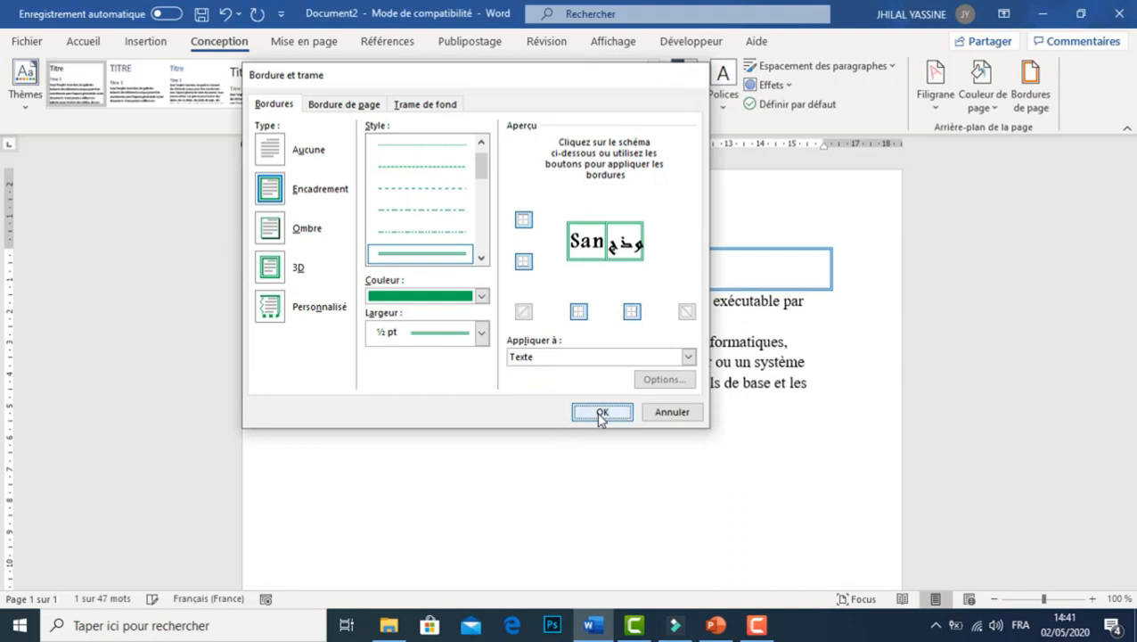
{"action": "left_click", "coordinate": [602, 421]}
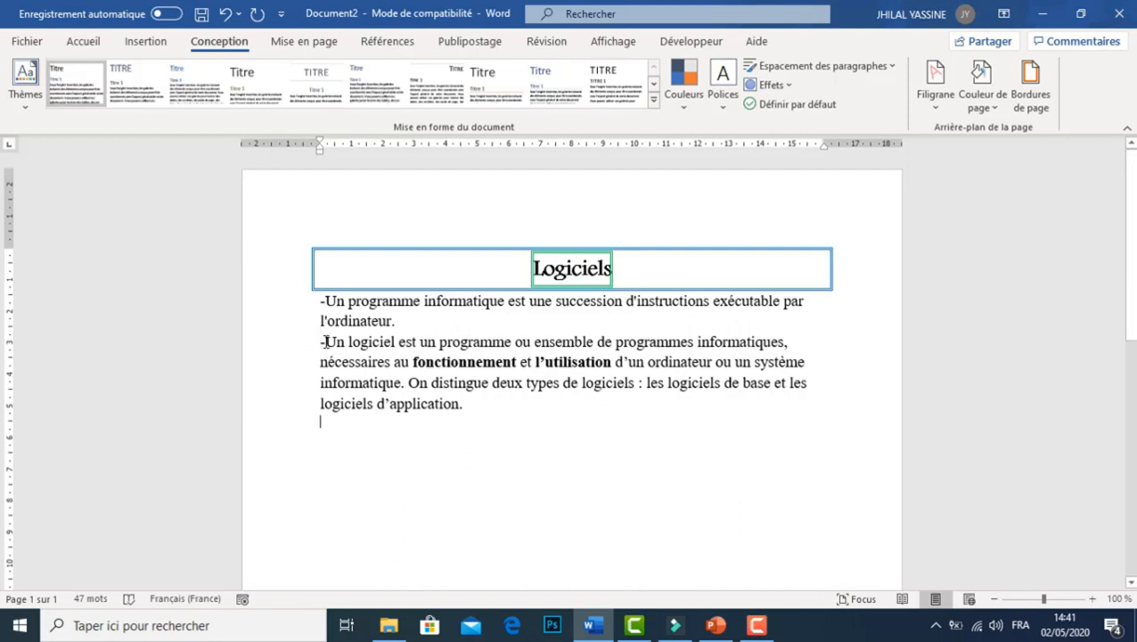
- Split the paragraph starting "-Un logiciel est un programme" into two columns with a separator line (Ligne séparatrice)
{"action": "mouse_move", "coordinate": [323, 342]}
{"action": "left_mouse_down"}
{"action": "mouse_move", "coordinate": [472, 417]}
{"action": "mouse_move", "coordinate": [316, 341]}
{"action": "left_mouse_up"}
{"action": "left_click", "coordinate": [473, 419]}
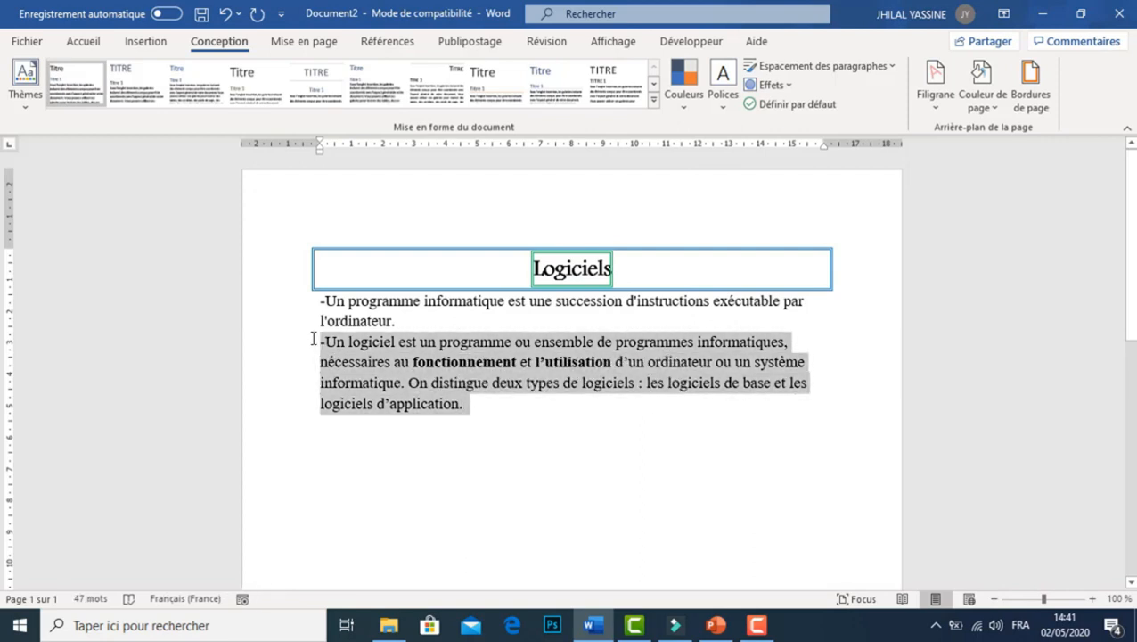
{"action": "left_click", "coordinate": [305, 42]}
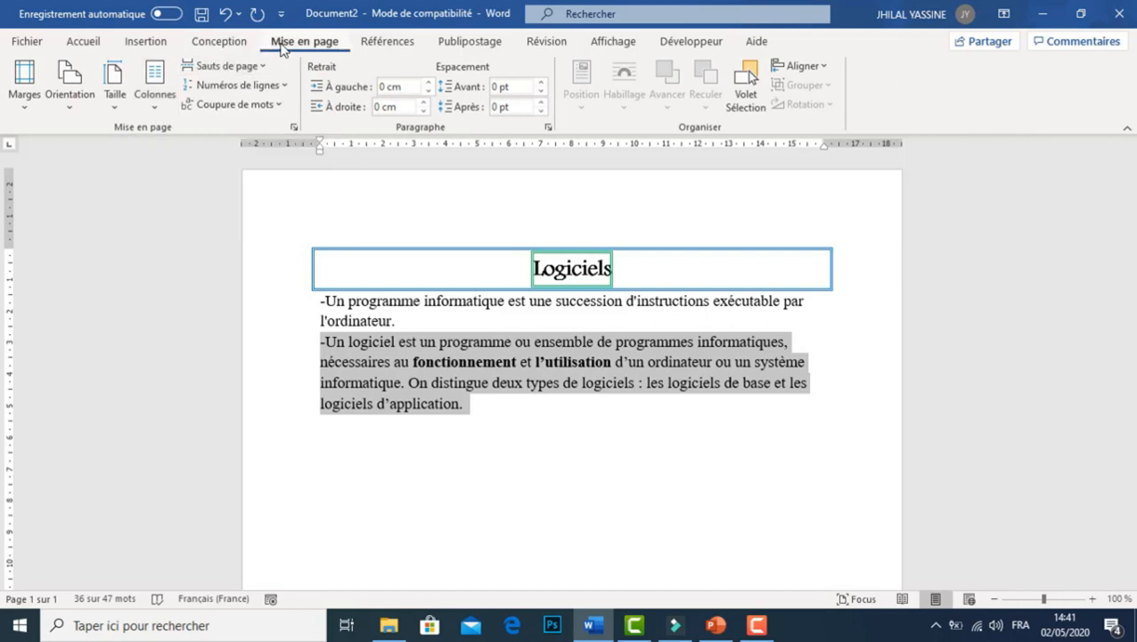
{"action": "left_click", "coordinate": [155, 111]}
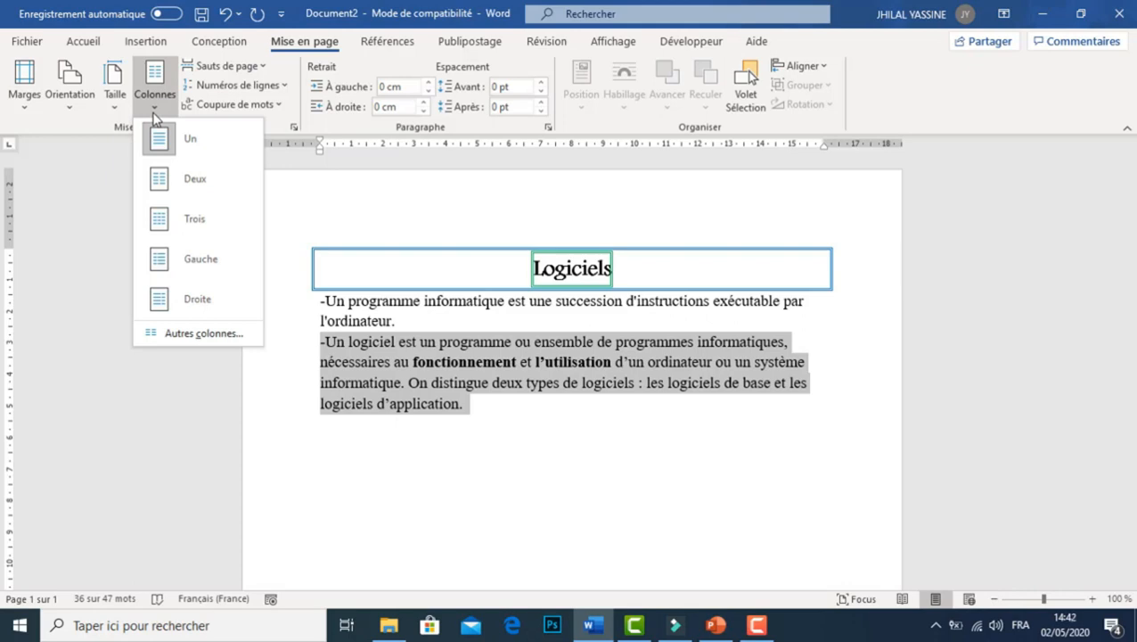
{"action": "left_click", "coordinate": [217, 327]}
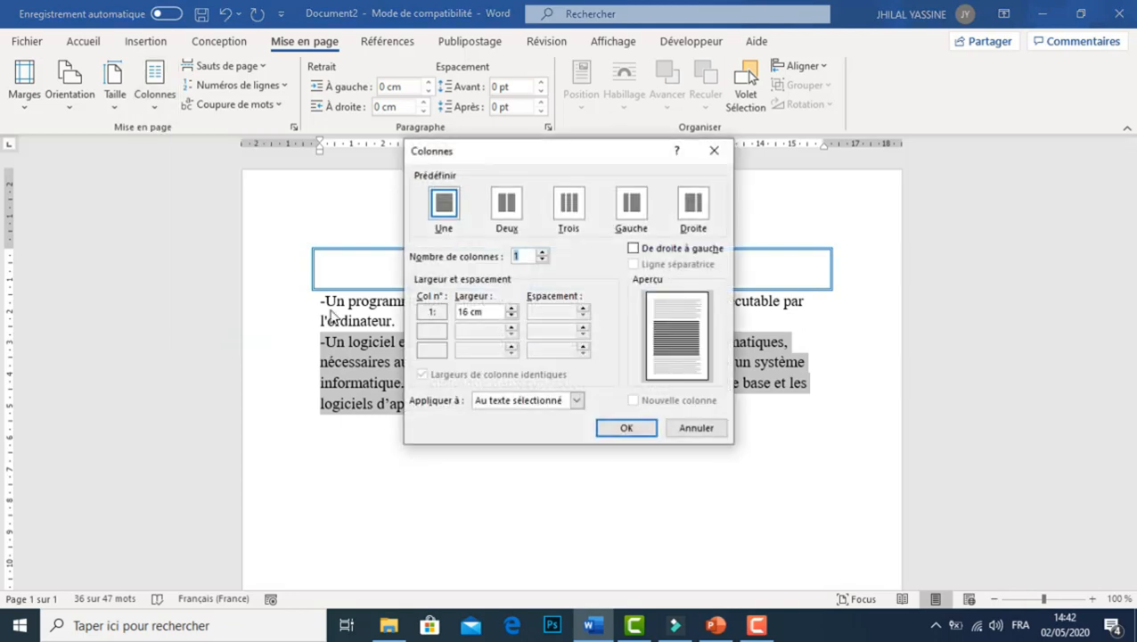
{"action": "left_click", "coordinate": [505, 205]}
{"action": "left_click", "coordinate": [651, 266]}
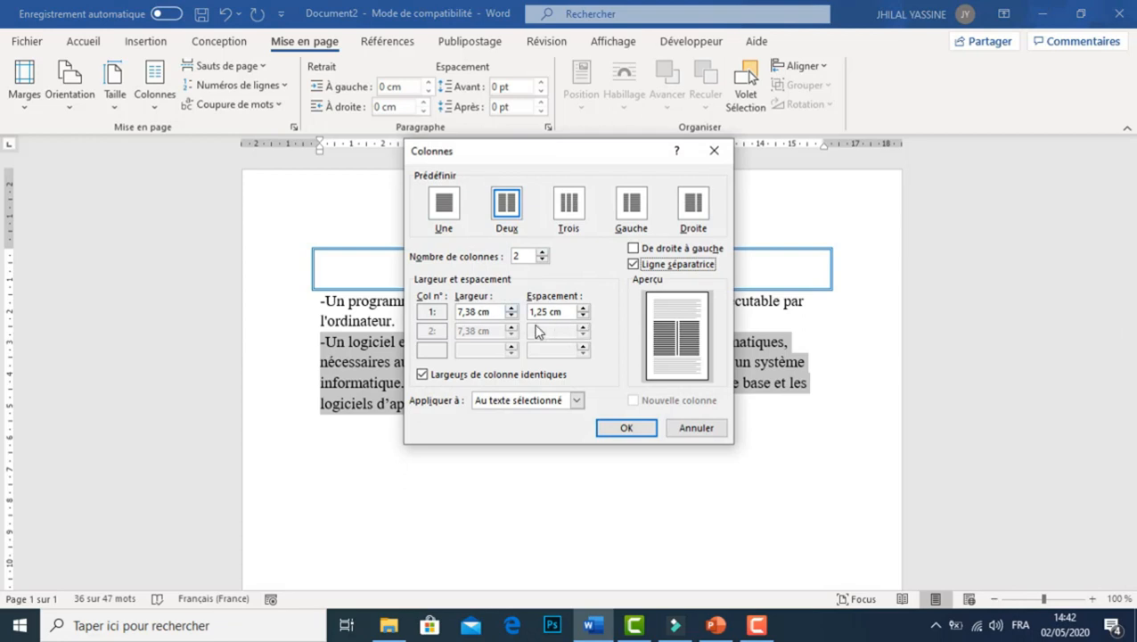
{"action": "left_click", "coordinate": [626, 428]}
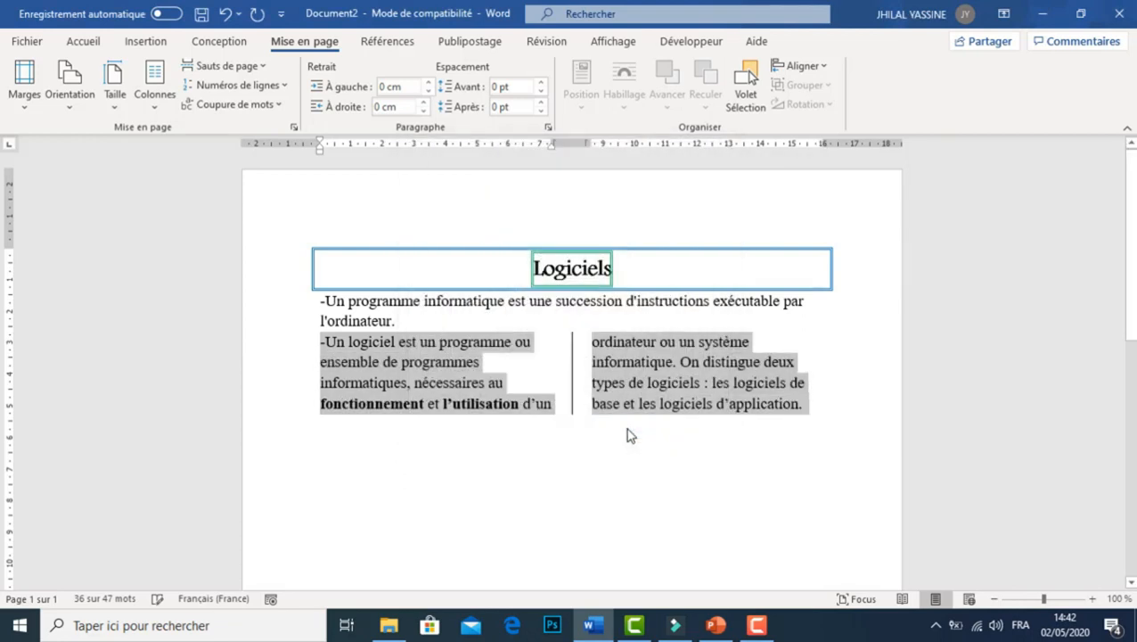
{"action": "left_click", "coordinate": [635, 453]}
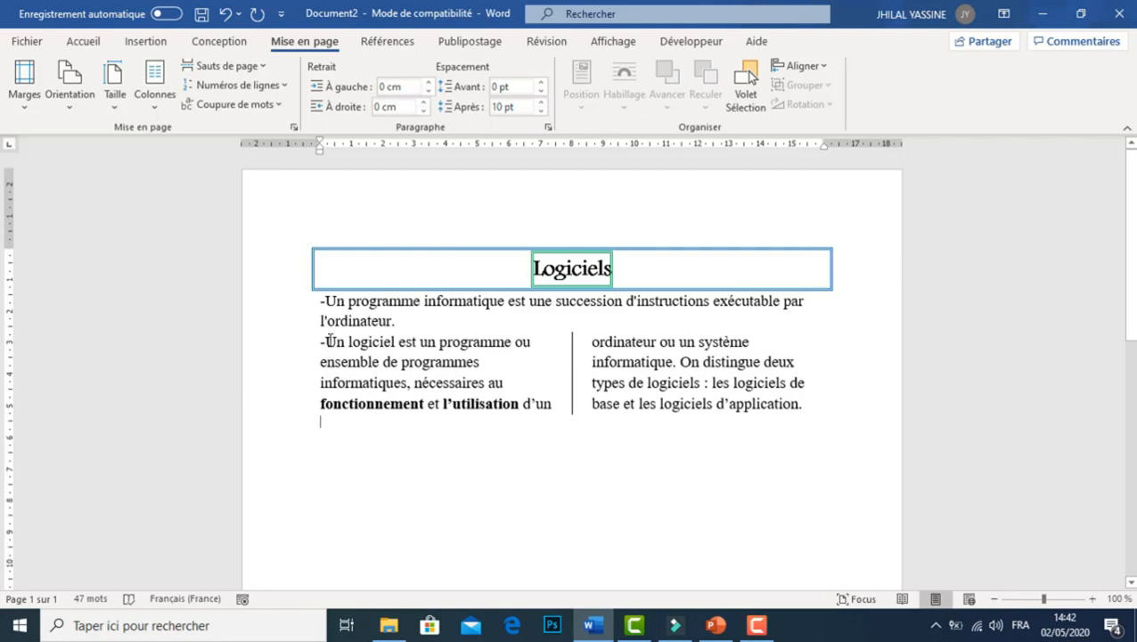
- Insert a drop cap within the text on the "U" of the two-column paragraph, in Aharoni with 0,1 cm distance from the text
{"action": "left_click_drag", "start_coordinate": [326, 342], "coordinate": [337, 342]}
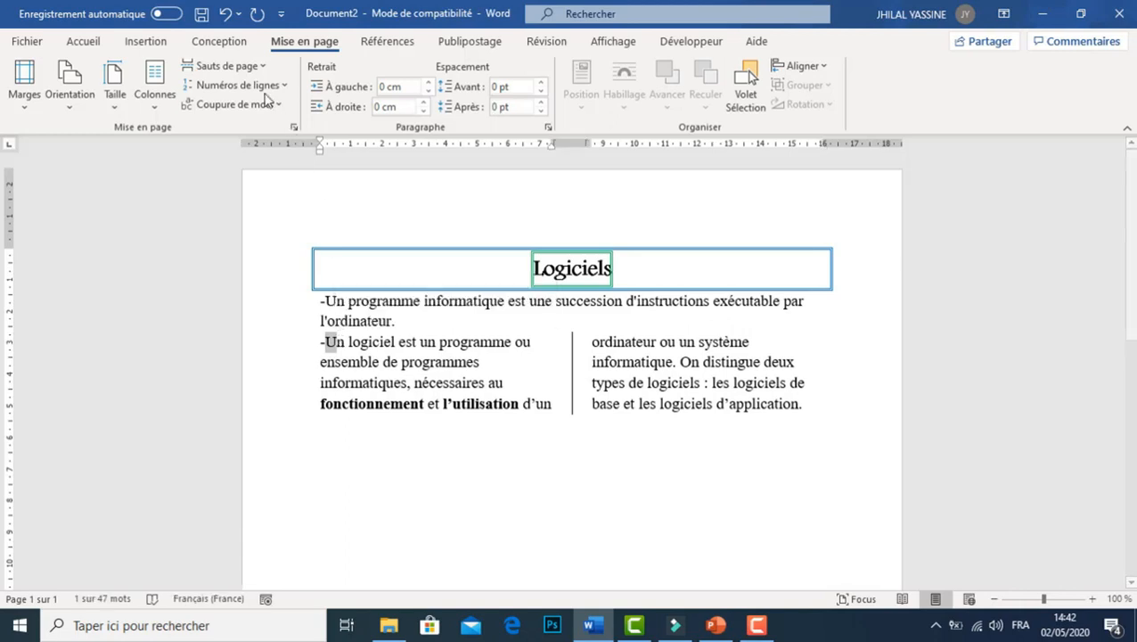
{"action": "left_click", "coordinate": [145, 41]}
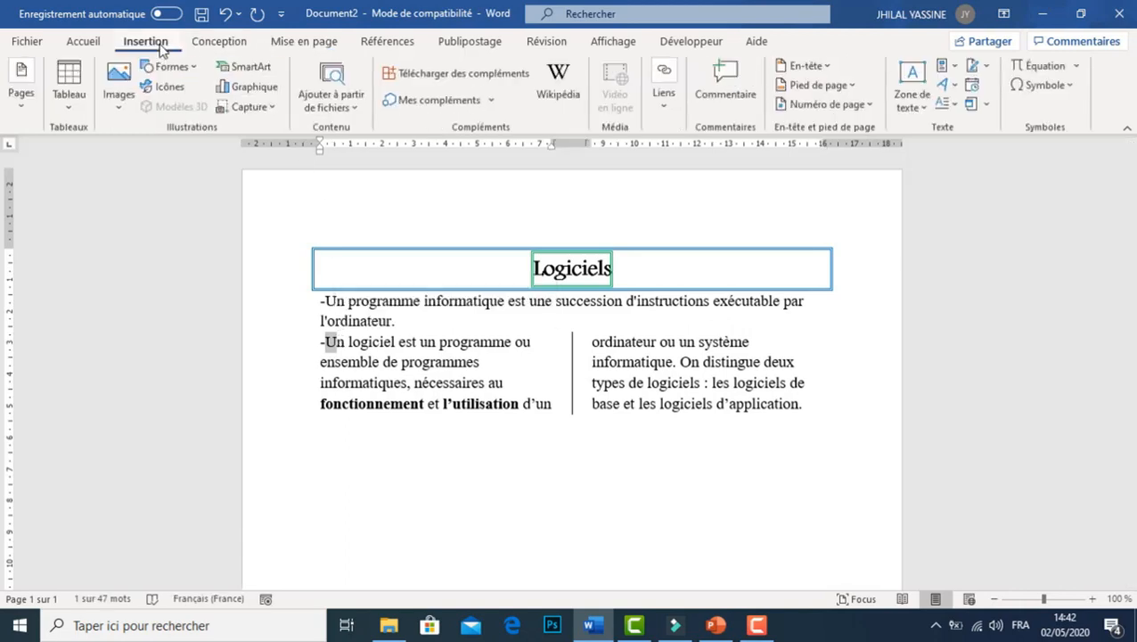
{"action": "left_click", "coordinate": [953, 107]}
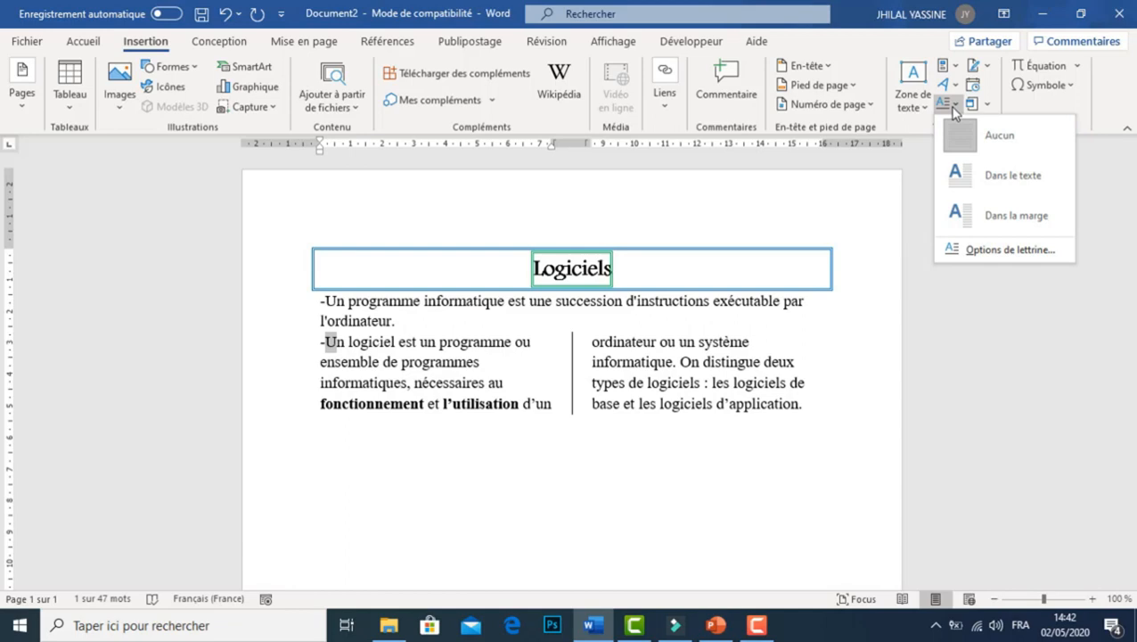
{"action": "left_click", "coordinate": [1036, 249]}
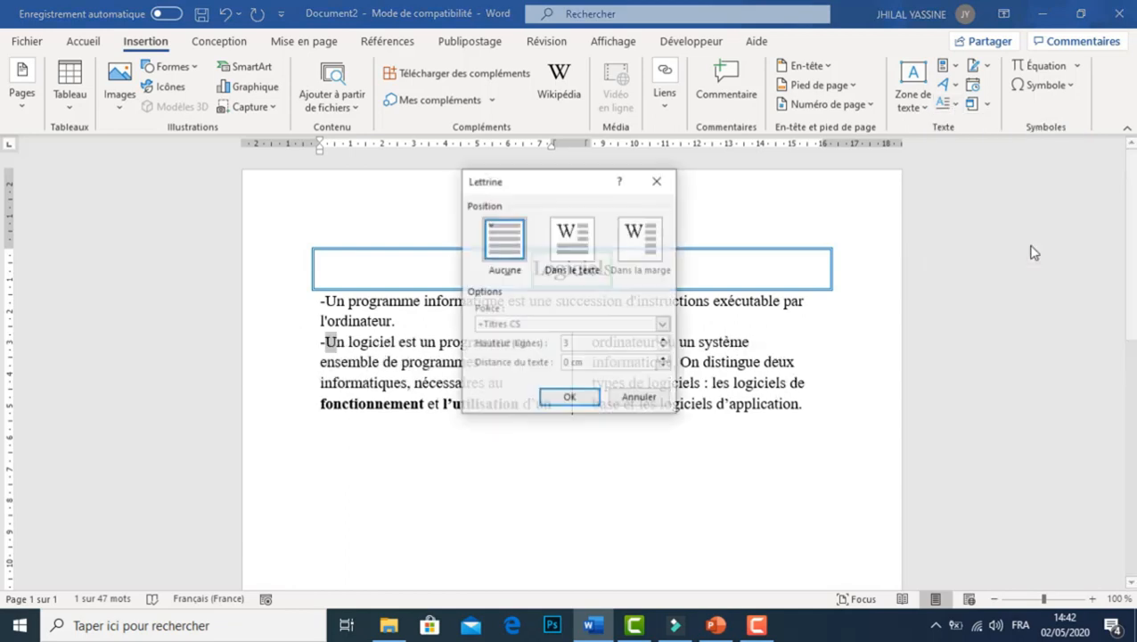
{"action": "left_click", "coordinate": [579, 244]}
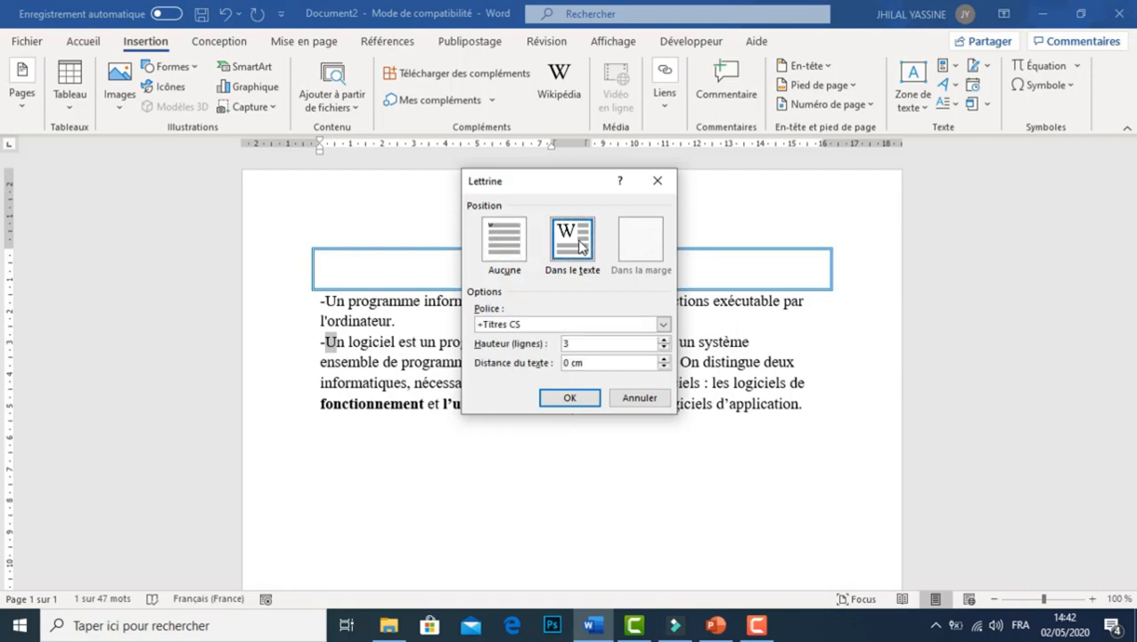
{"action": "left_click", "coordinate": [663, 324]}
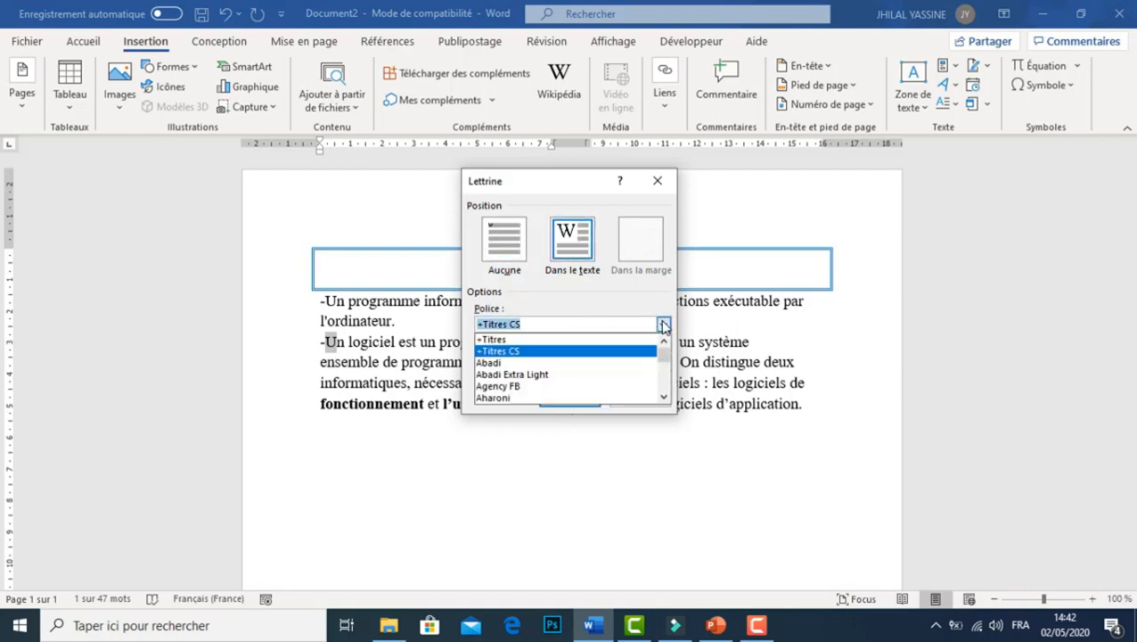
{"action": "left_click", "coordinate": [615, 398]}
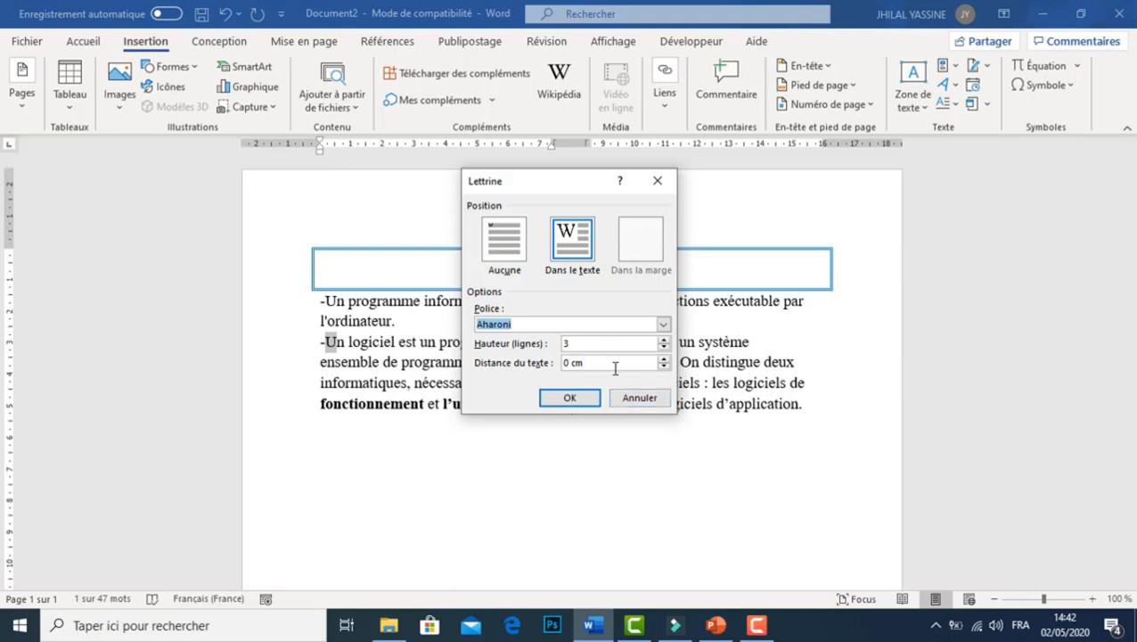
{"action": "left_click", "coordinate": [664, 358]}
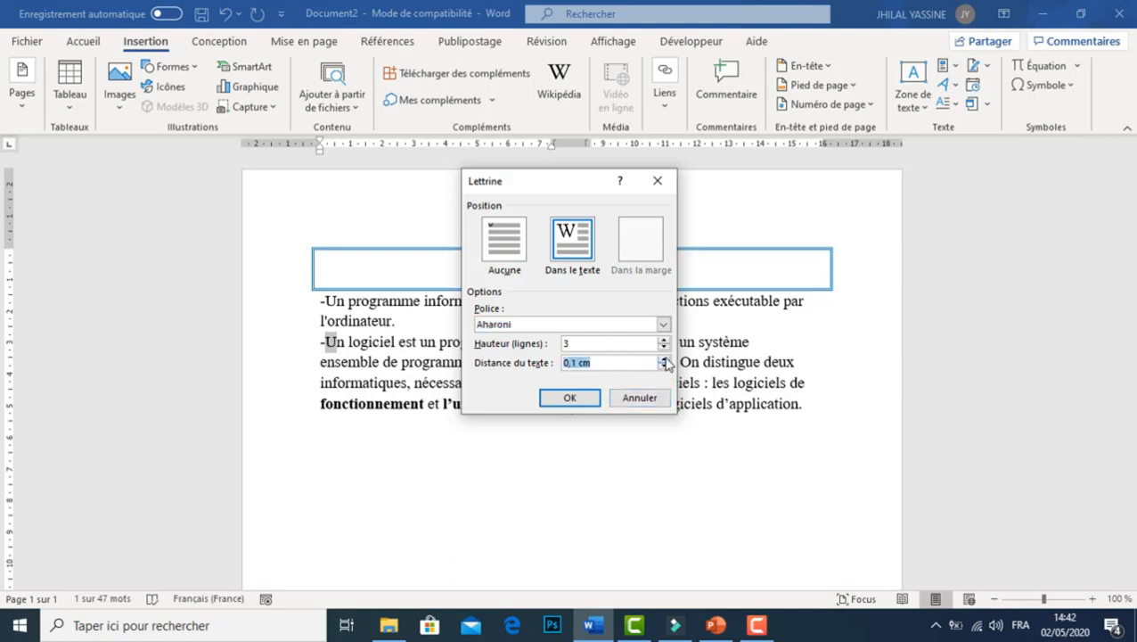
{"action": "left_click", "coordinate": [584, 401]}
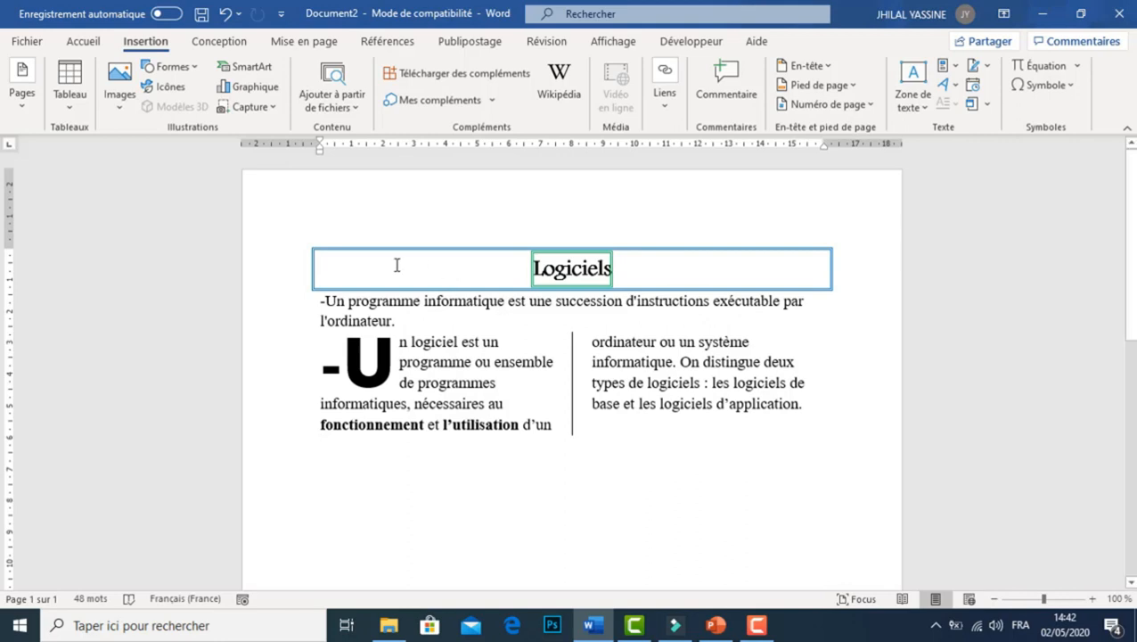
- Shade the "Logiciels" title paragraph with a light orange fill, applied to the whole paragraph (Paragraphe)
{"action": "left_click_drag", "start_coordinate": [397, 265], "coordinate": [660, 270]}
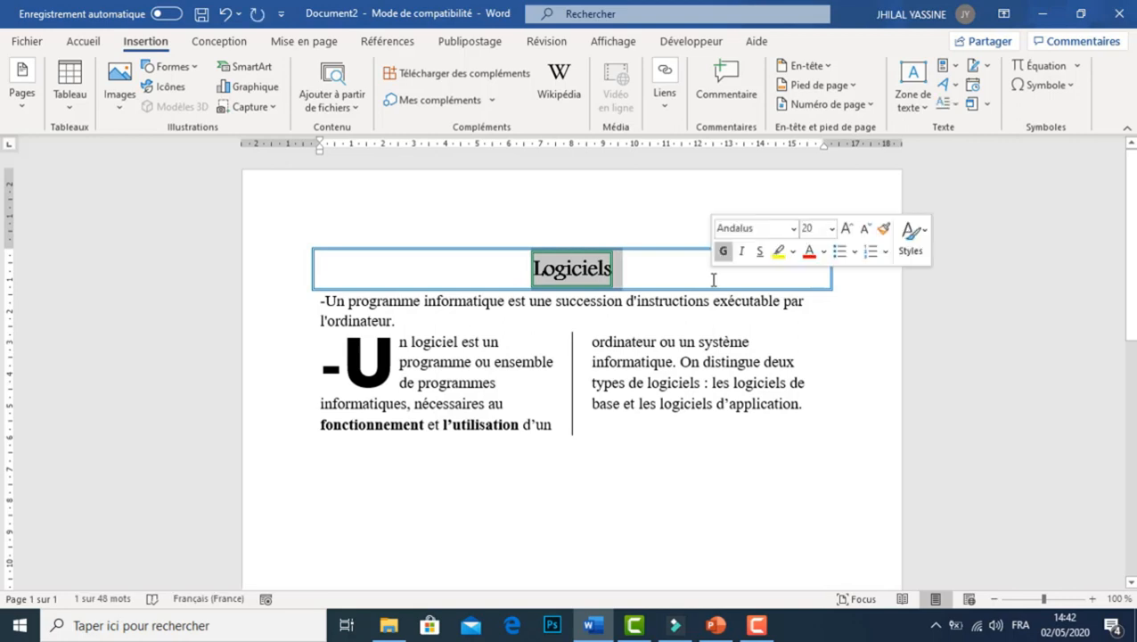
{"action": "left_click", "coordinate": [219, 42]}
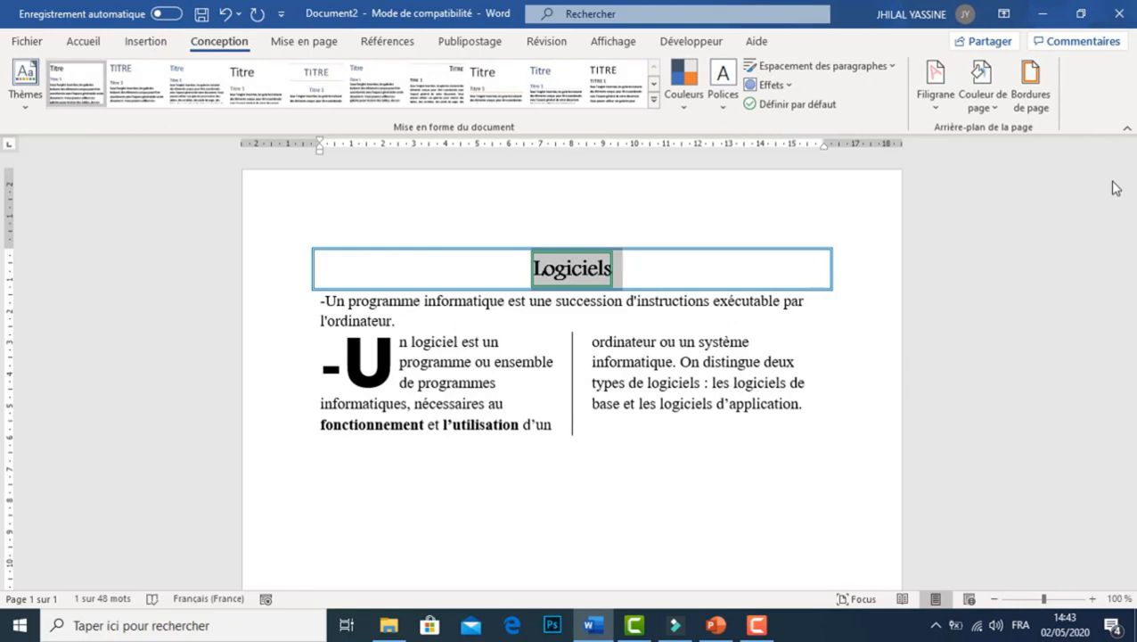
{"action": "left_click", "coordinate": [1032, 100]}
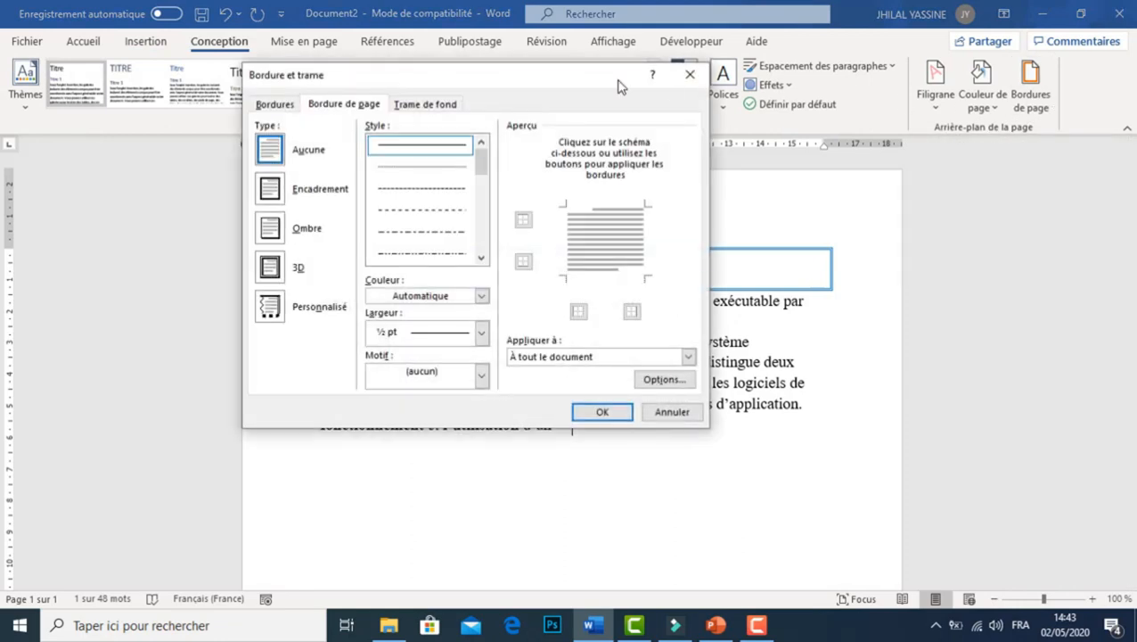
{"action": "left_click", "coordinate": [425, 105]}
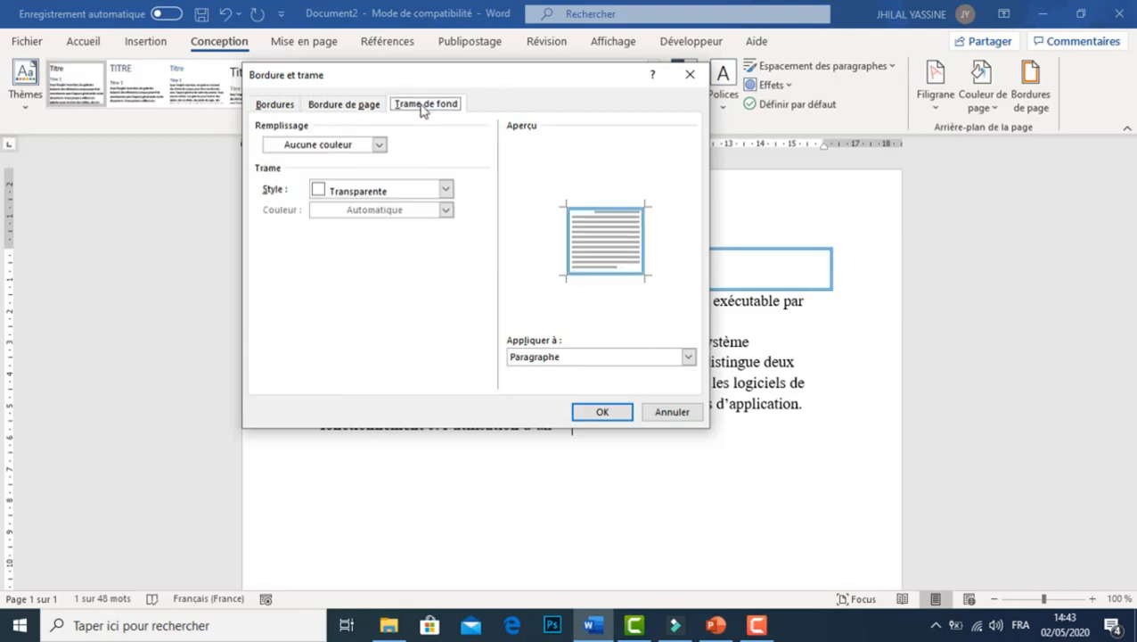
{"action": "left_click", "coordinate": [379, 145]}
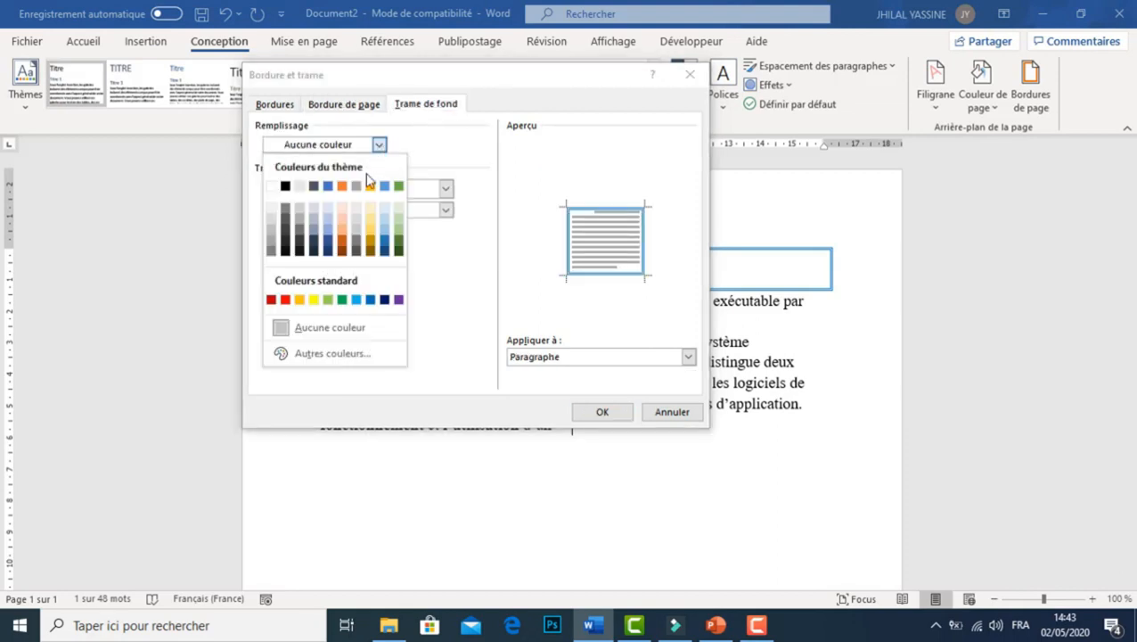
{"action": "left_click", "coordinate": [344, 227]}
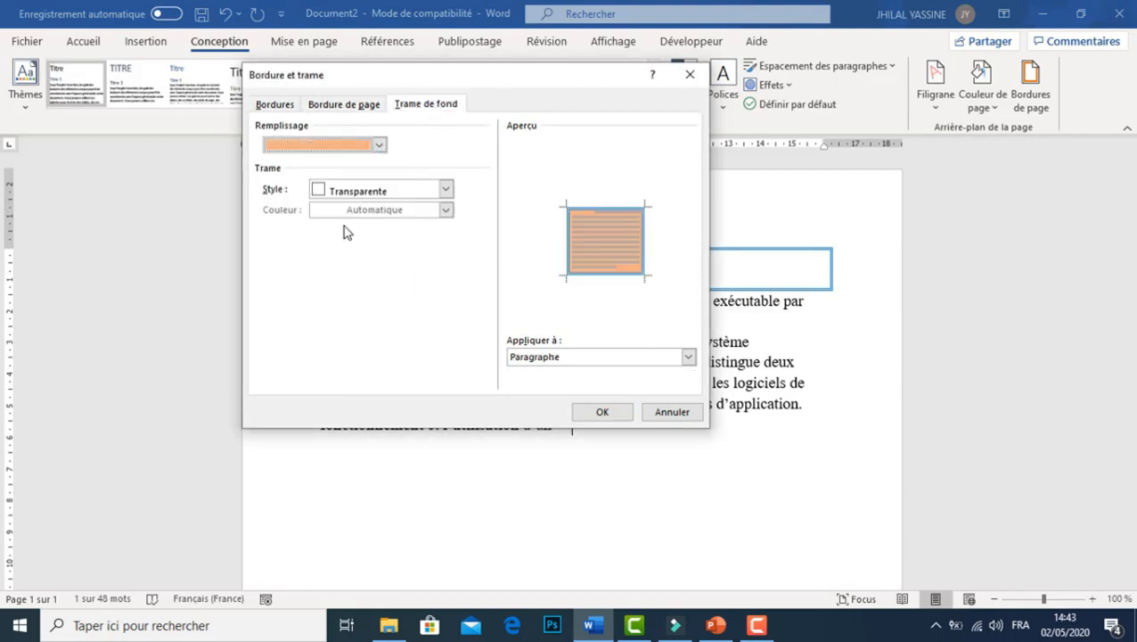
{"action": "left_click", "coordinate": [600, 413]}
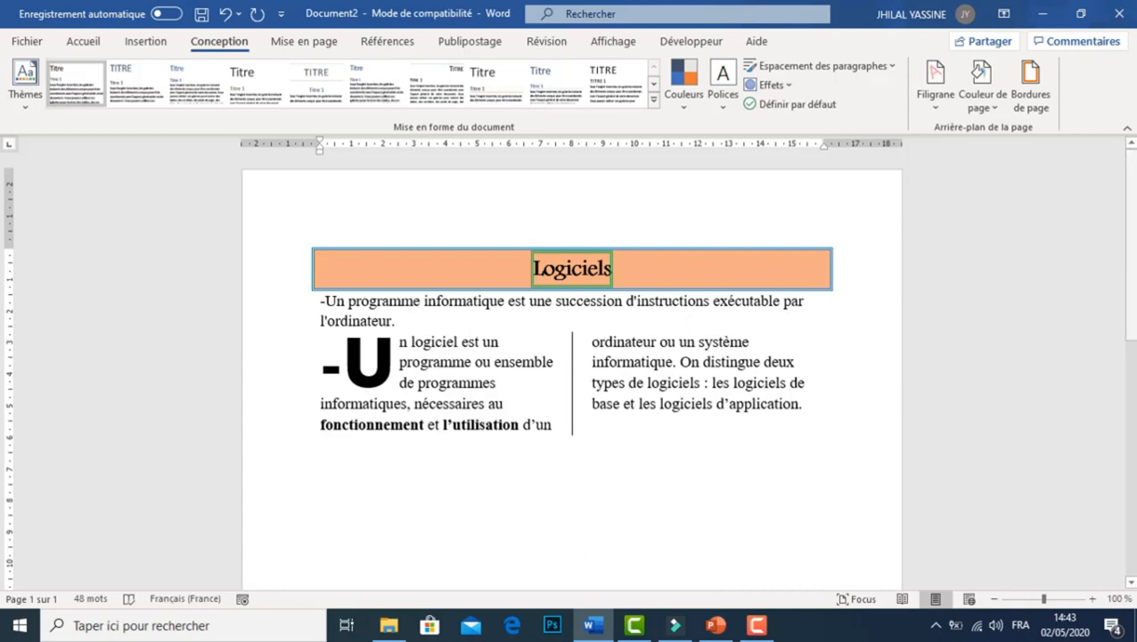
- Add a box page border (Encadrement) with the yellow star art motif to the whole document
{"action": "left_click", "coordinate": [1029, 89]}
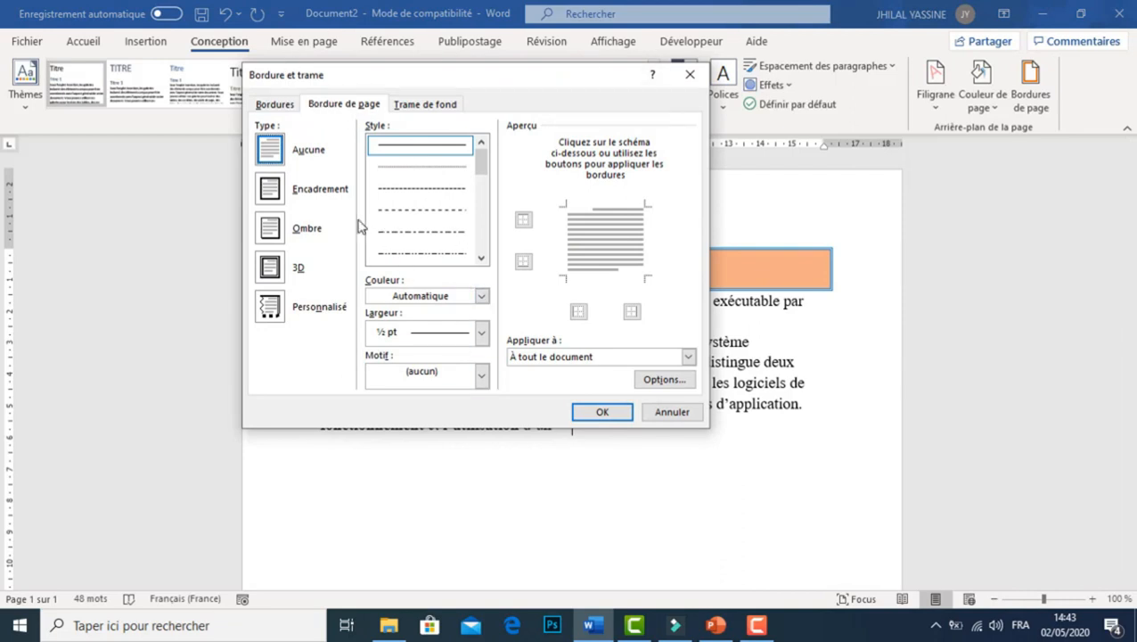
{"action": "left_click", "coordinate": [273, 190]}
{"action": "left_click", "coordinate": [481, 375]}
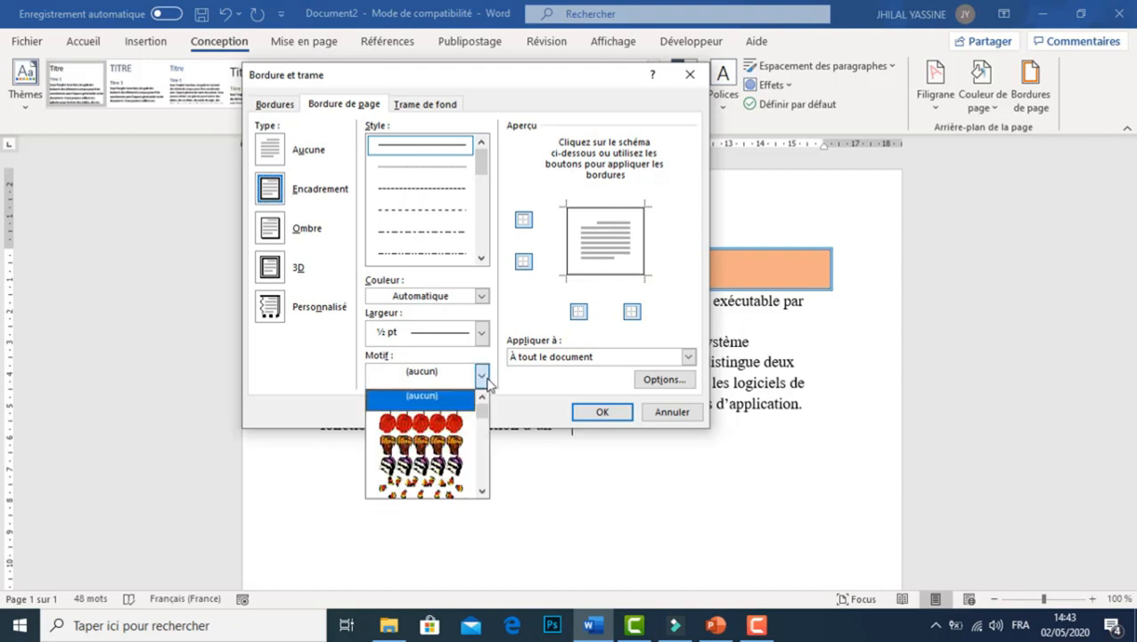
{"action": "left_click", "coordinate": [481, 491]}
{"action": "left_click", "coordinate": [481, 491]}
{"action": "left_click", "coordinate": [482, 491]}
{"action": "left_click", "coordinate": [481, 491]}
{"action": "left_click", "coordinate": [481, 491]}
{"action": "left_click", "coordinate": [481, 491]}
{"action": "left_click", "coordinate": [481, 491]}
{"action": "left_click", "coordinate": [482, 491]}
{"action": "left_click", "coordinate": [431, 413]}
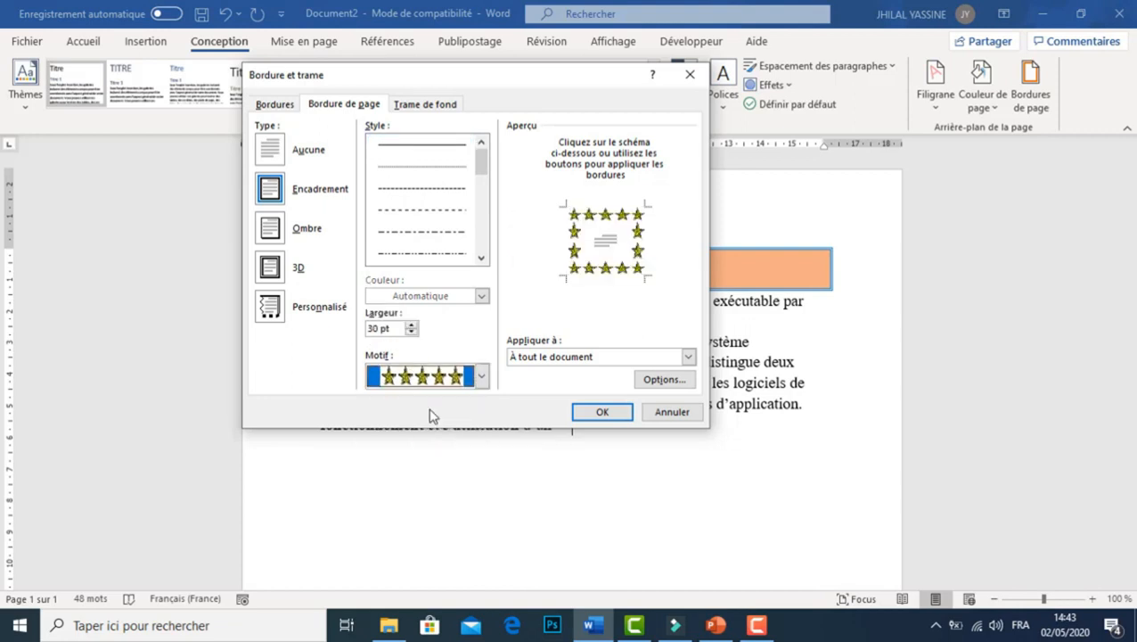
{"action": "left_click", "coordinate": [579, 414]}
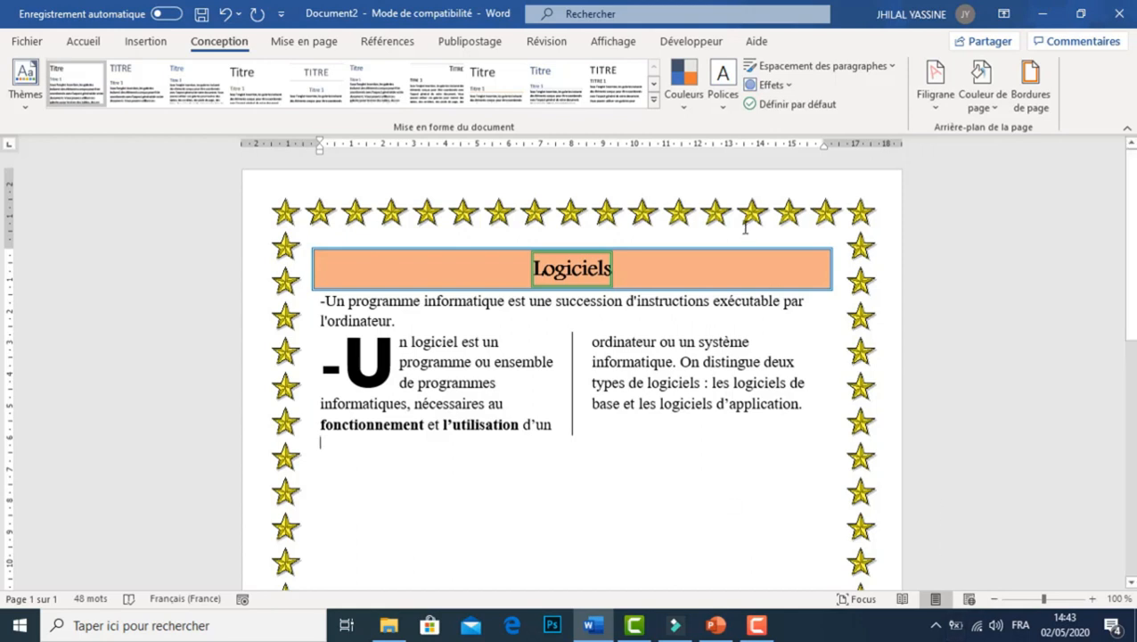
- Display the commands for inserting elements into the document
{"action": "left_click", "coordinate": [148, 42]}
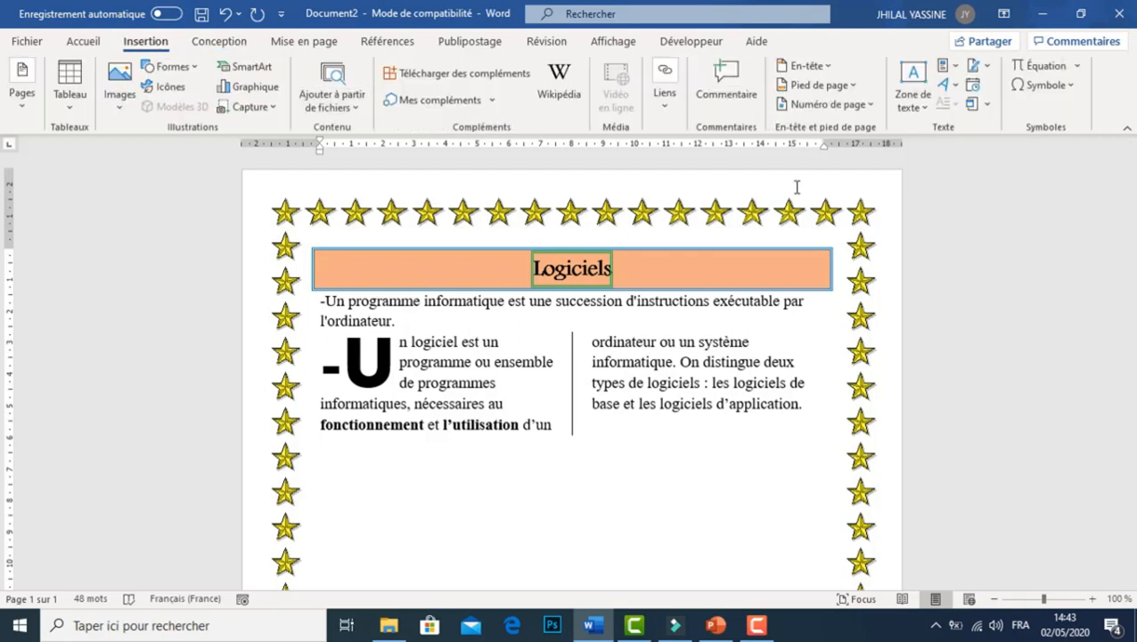